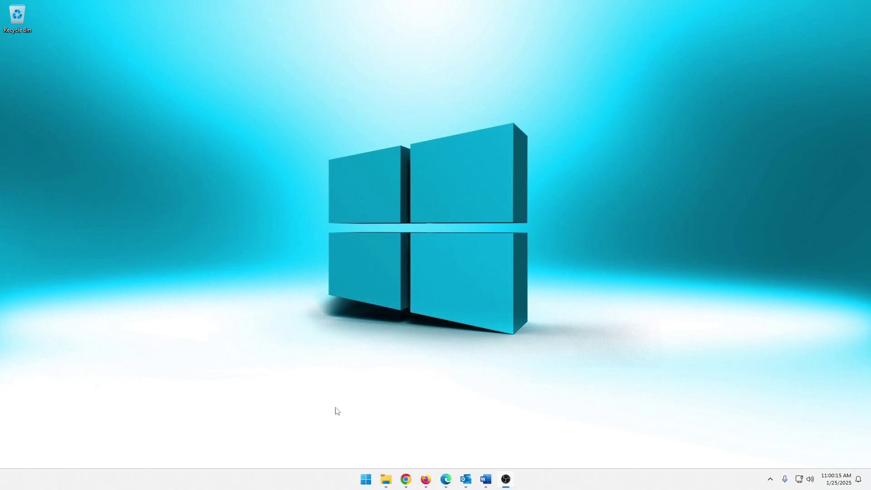
Launch File Explorer from its taskbar icon.
{"action": "mouse_move", "coordinate": [384, 480]}
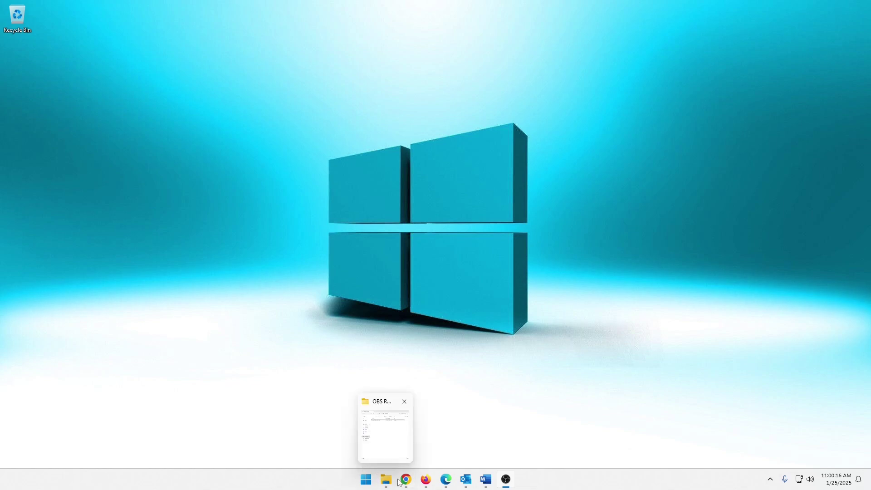
{"action": "left_click", "coordinate": [385, 480]}
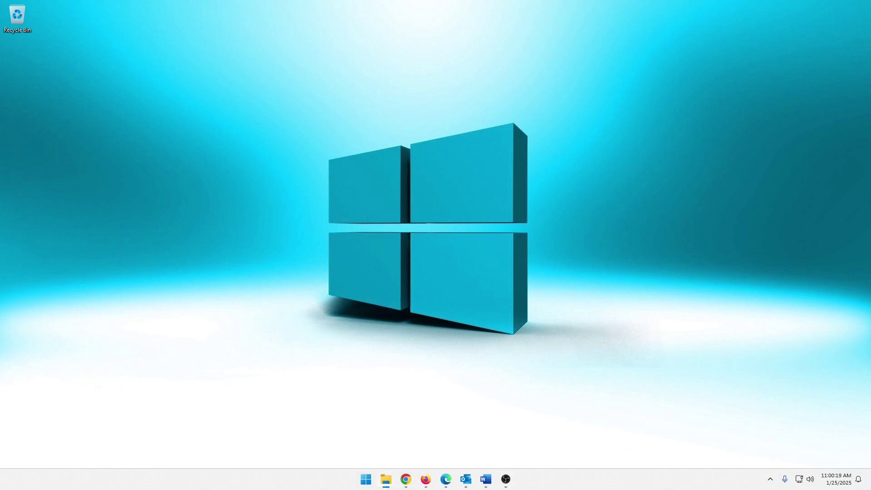
Centre the My Computer window, then browse into C:\Windows\Prefetch.
{"action": "left_click_drag", "start_coordinate": [181, 16], "coordinate": [503, 45]}
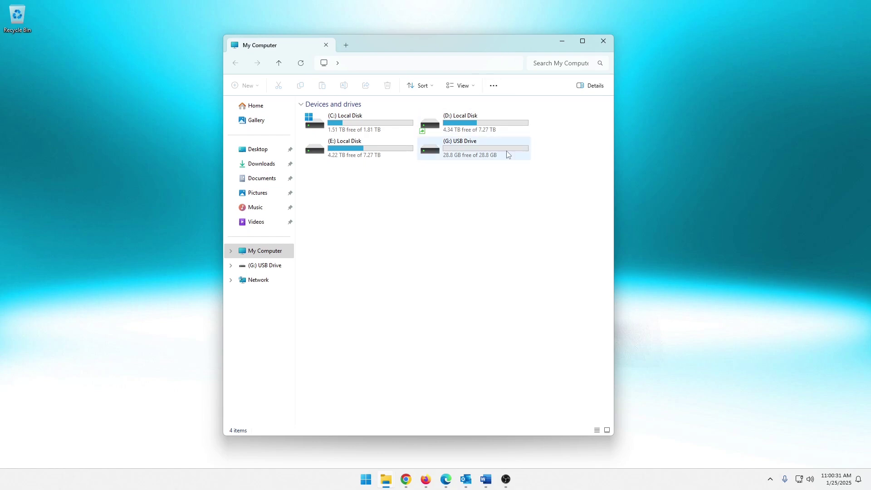
{"action": "double_click", "coordinate": [356, 127]}
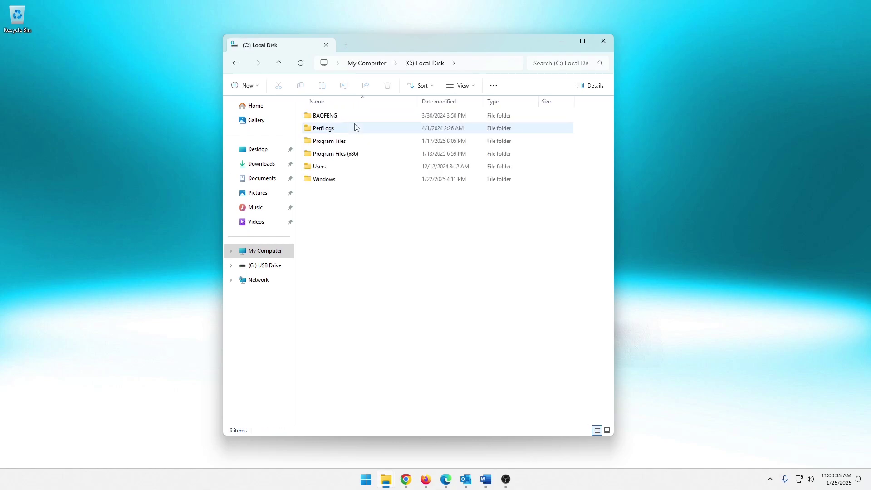
{"action": "double_click", "coordinate": [331, 180]}
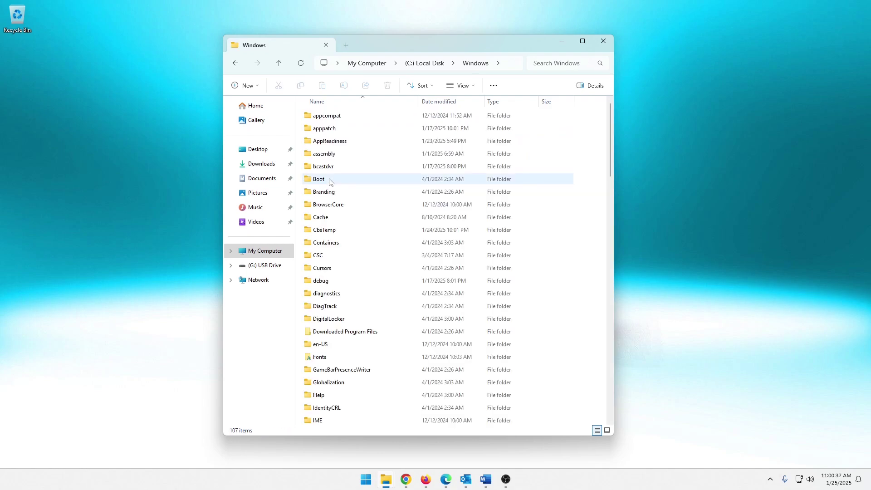
{"action": "scroll", "coordinate": [393, 261], "scroll_direction": "down", "scroll_amount": 10}
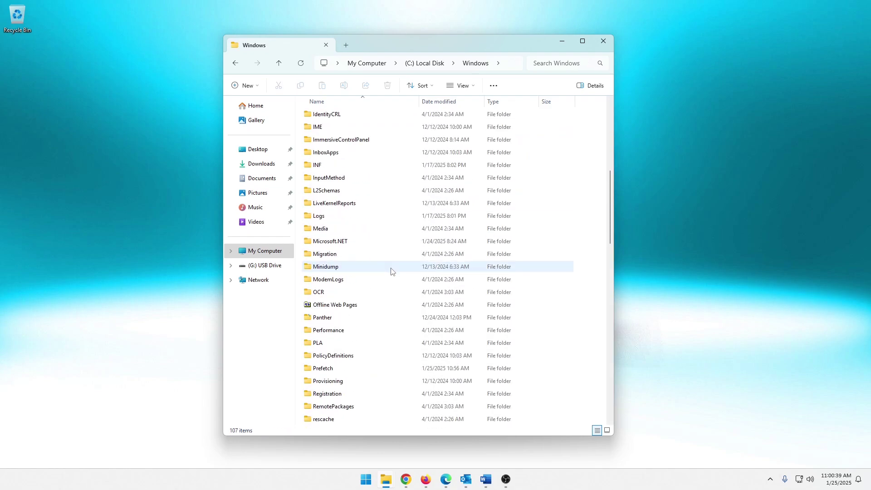
{"action": "scroll", "coordinate": [393, 271], "scroll_direction": "down", "scroll_amount": 1}
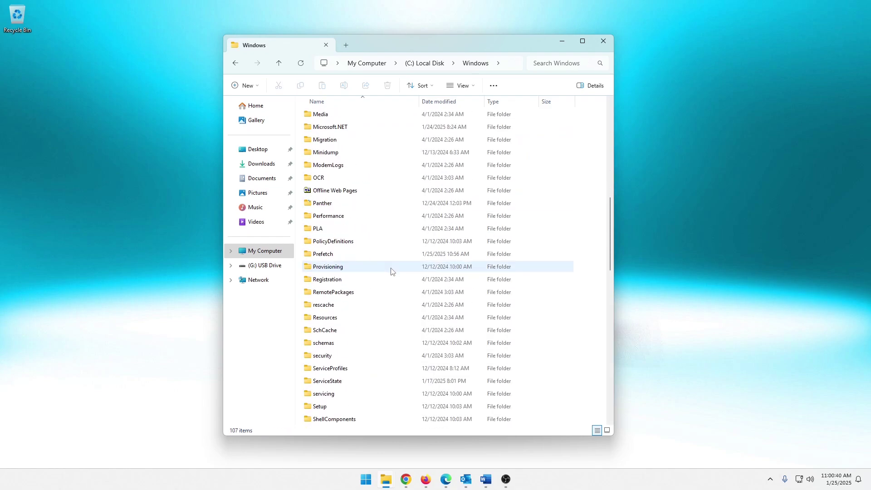
{"action": "double_click", "coordinate": [331, 255]}
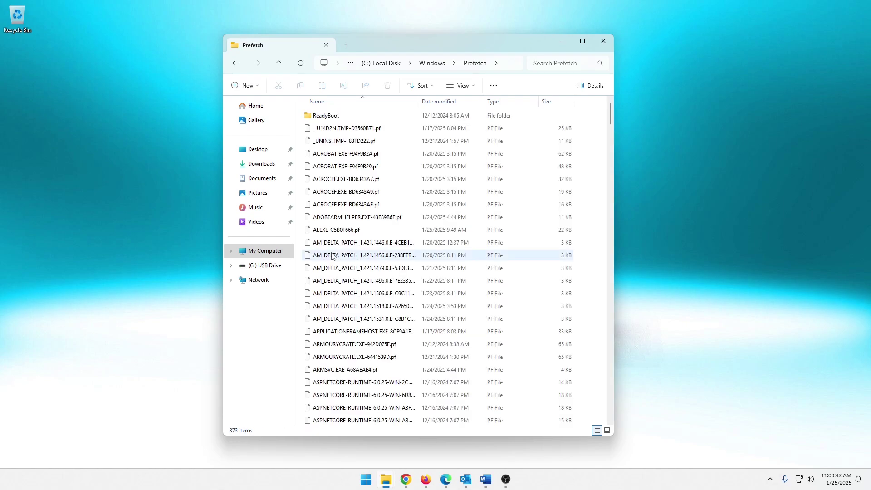
{"action": "left_click", "coordinate": [394, 355]}
{"action": "key", "text": "ctrl+a"}
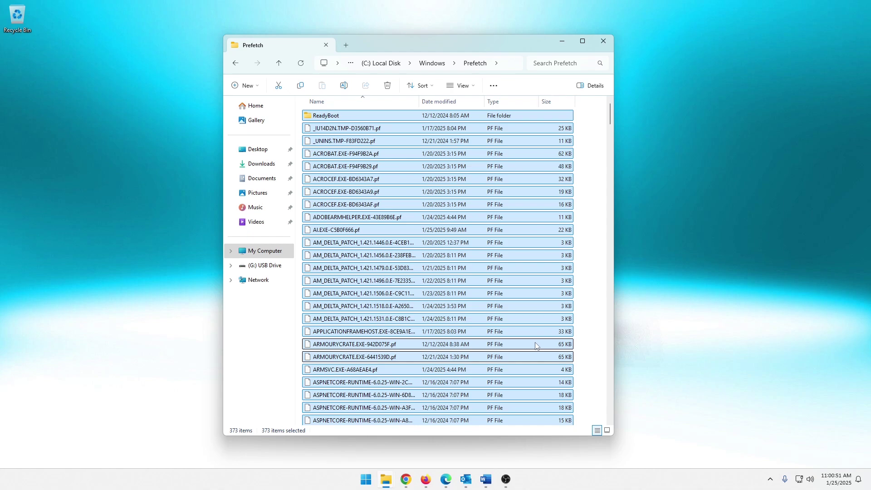
{"action": "left_click", "coordinate": [592, 197]}
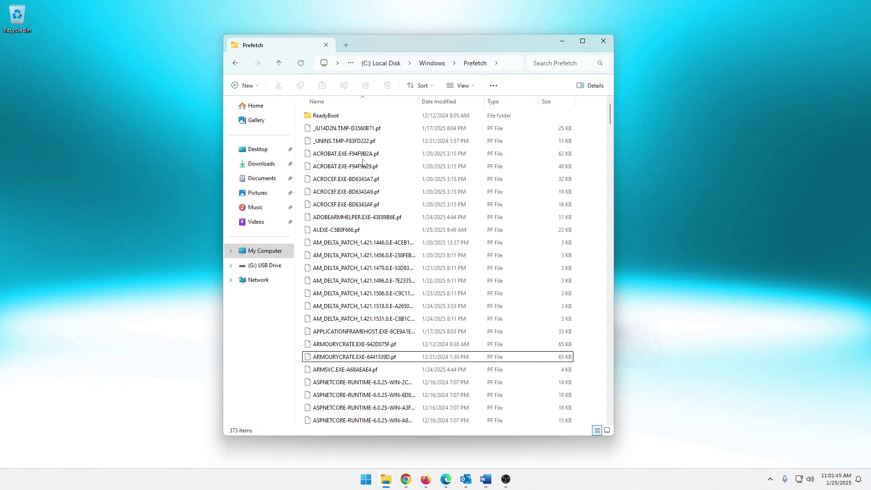
{"action": "scroll", "coordinate": [379, 213], "scroll_direction": "down", "scroll_amount": 8}
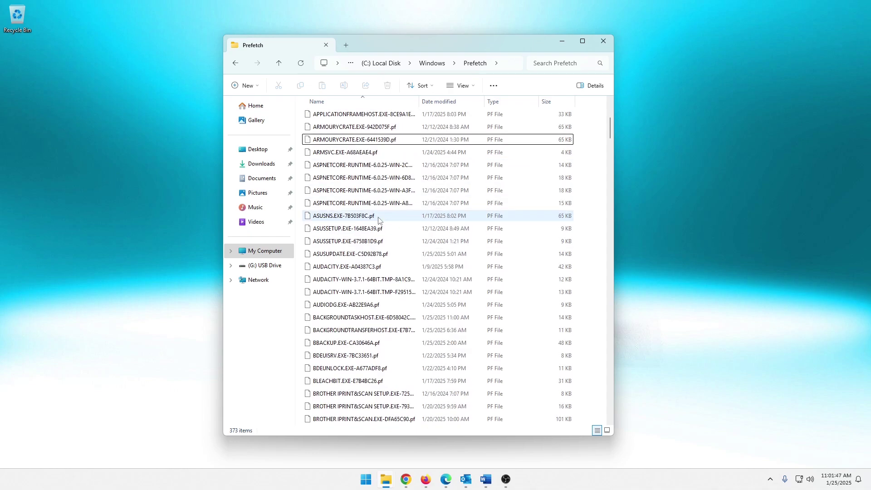
{"action": "scroll", "coordinate": [379, 217], "scroll_direction": "down", "scroll_amount": 6}
{"action": "scroll", "coordinate": [367, 229], "scroll_direction": "up", "scroll_amount": 1}
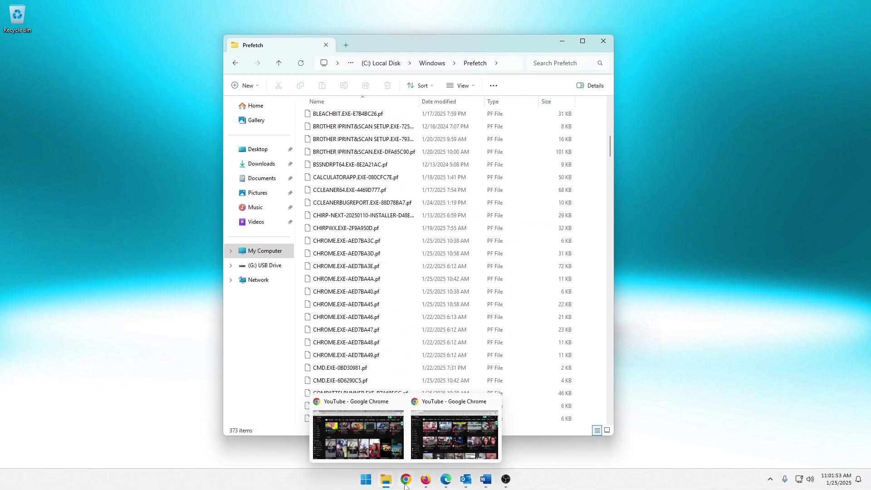
{"action": "left_click", "coordinate": [707, 331]}
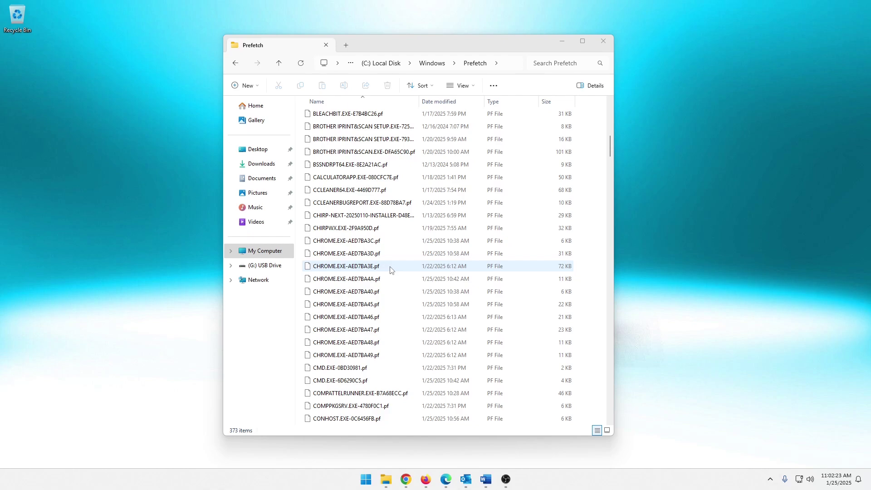
{"action": "scroll", "coordinate": [375, 268], "scroll_direction": "up", "scroll_amount": 3}
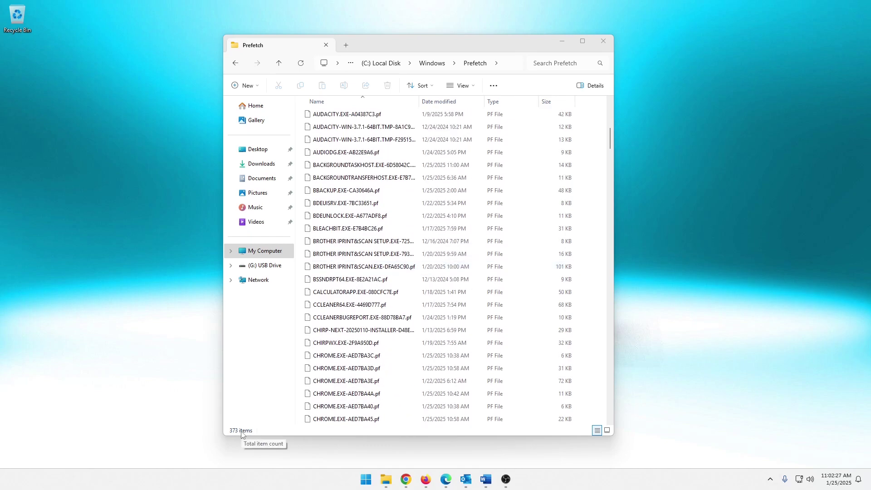
Select all 373 Prefetch items and check their combined 9.24 MB size in Properties.
{"action": "left_click", "coordinate": [394, 257]}
{"action": "key", "text": "ctrl+a"}
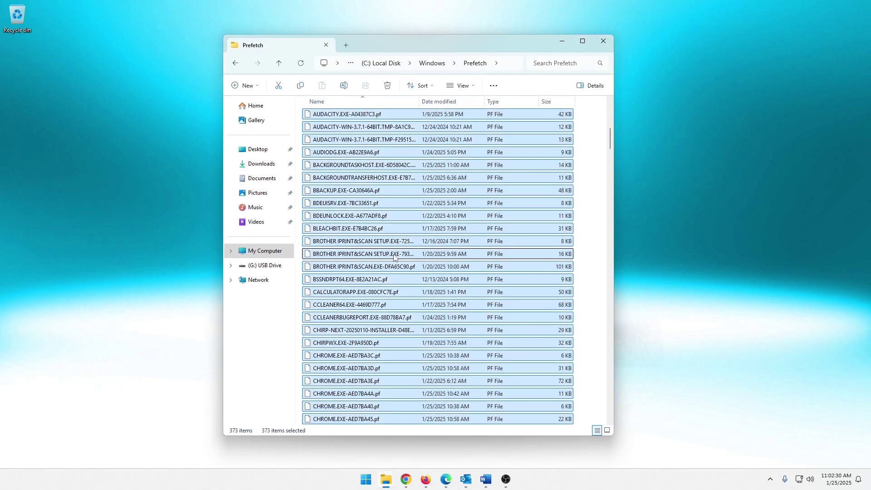
{"action": "right_click", "coordinate": [401, 194]}
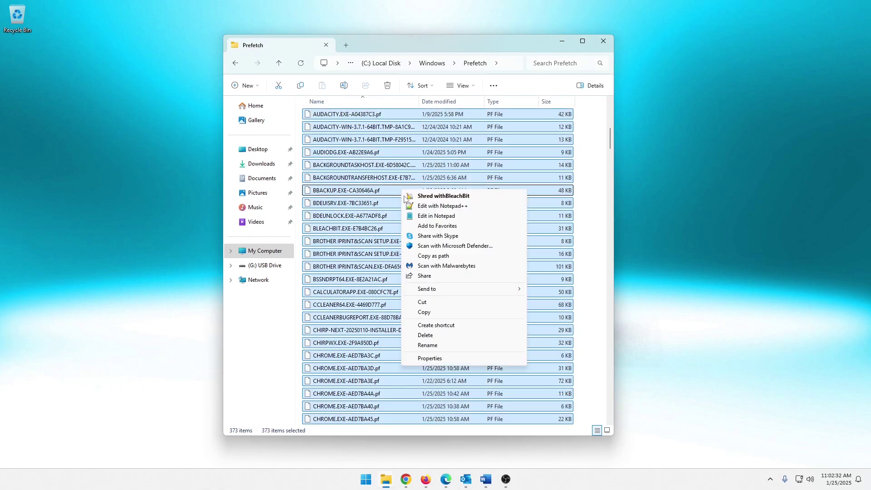
{"action": "left_click", "coordinate": [435, 358]}
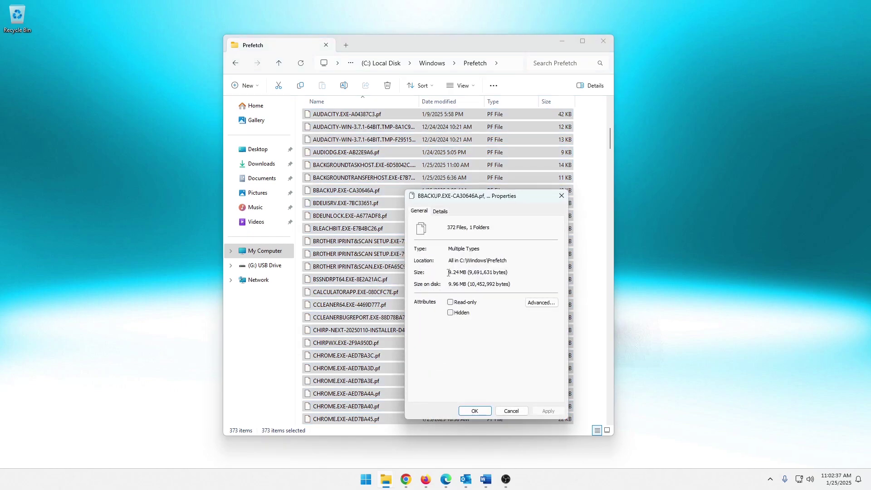
{"action": "left_click_drag", "start_coordinate": [501, 200], "coordinate": [432, 154]}
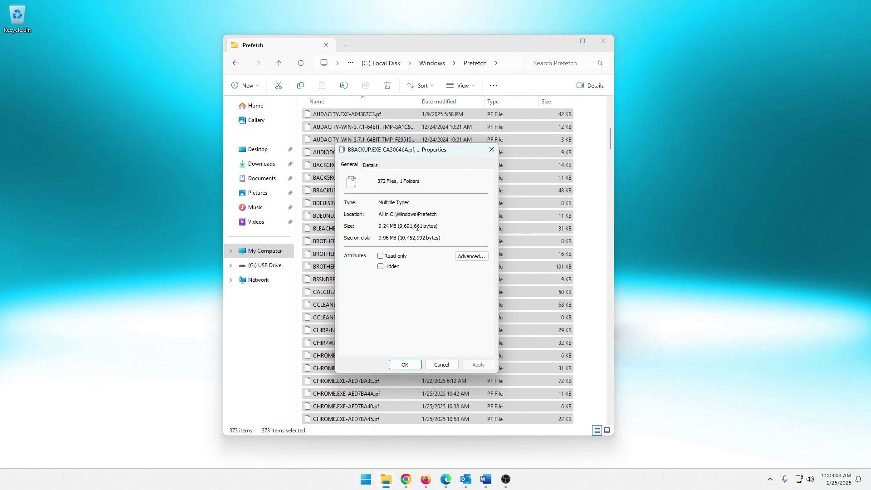
{"action": "left_click", "coordinate": [492, 149]}
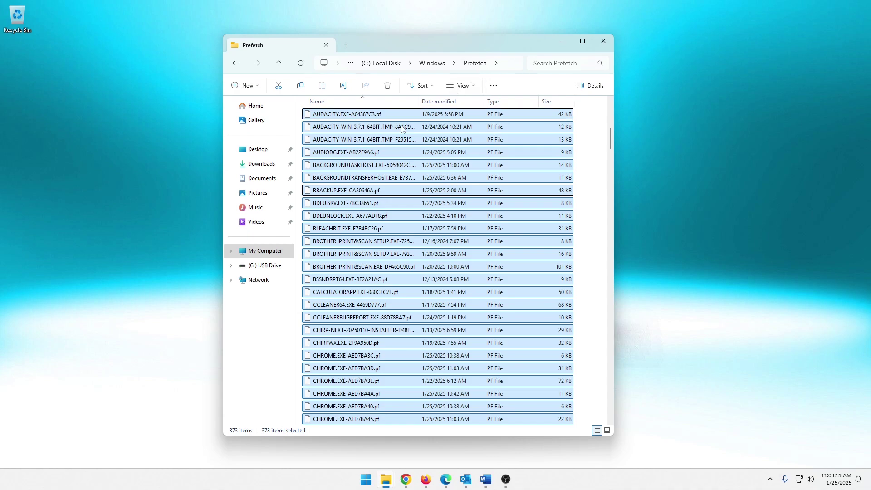
Select an Audacity prefetch file, then select CCLEANERBUGREPORT.EXE-88D78BA7.pf instead.
{"action": "left_click", "coordinate": [363, 140]}
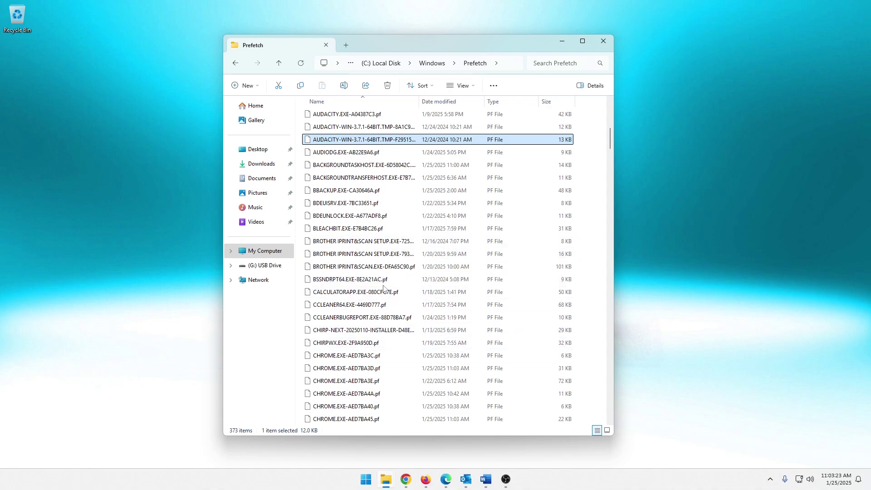
{"action": "key", "text": "ctrl+space"}
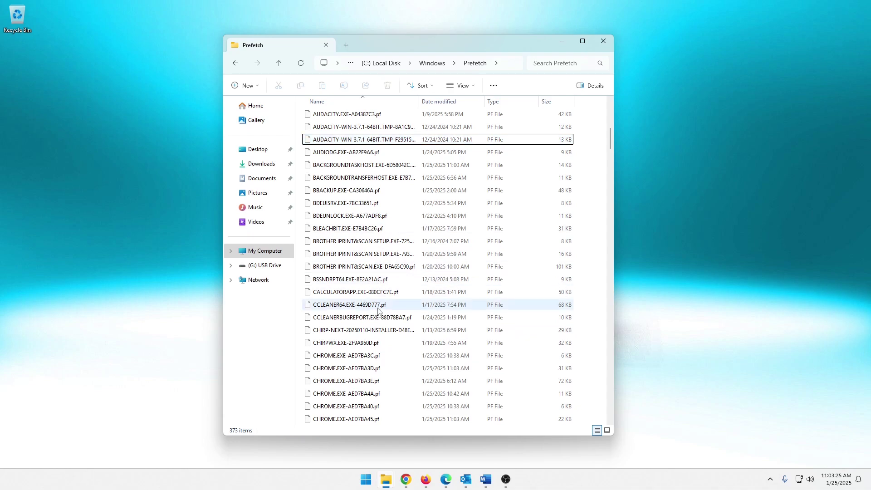
{"action": "left_click", "coordinate": [355, 320]}
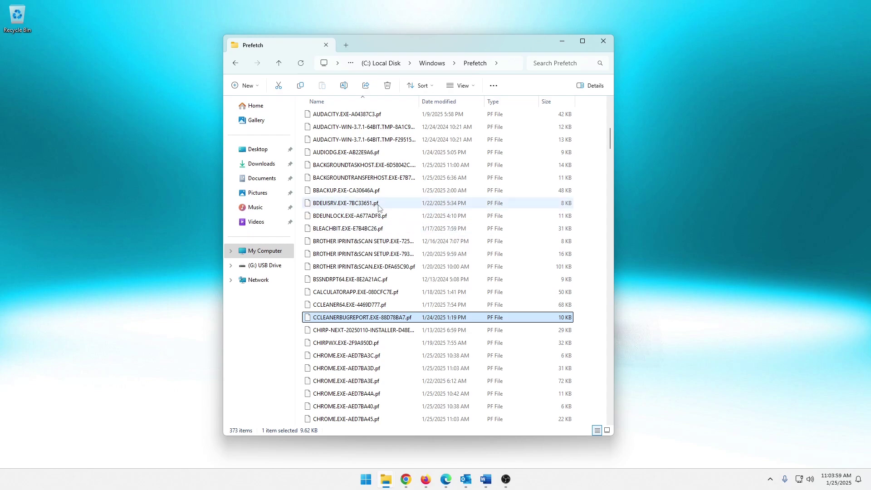
Select every Prefetch file and choose Delete from the context menu.
{"action": "left_click", "coordinate": [370, 182]}
{"action": "key", "text": "ctrl+a"}
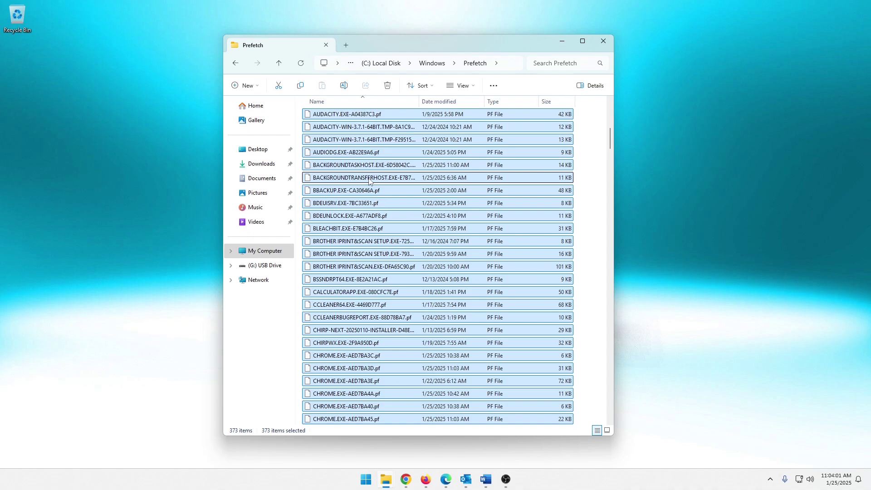
{"action": "right_click", "coordinate": [370, 181]}
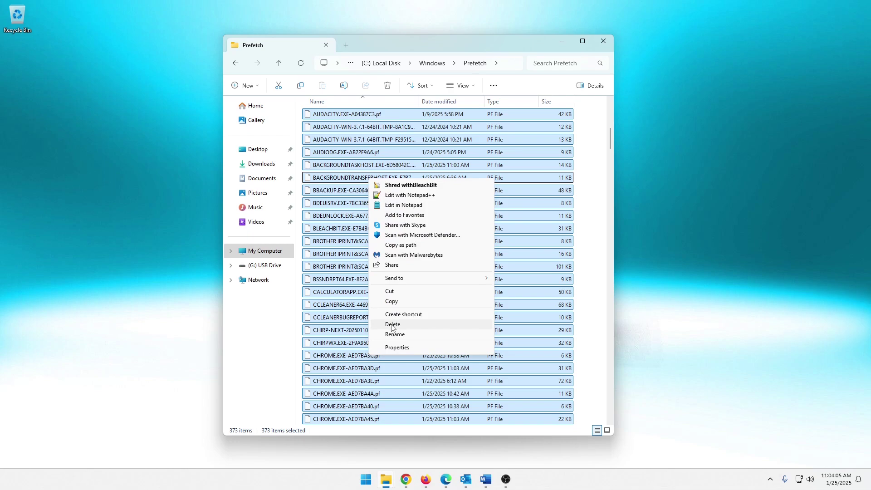
{"action": "left_click", "coordinate": [392, 325]}
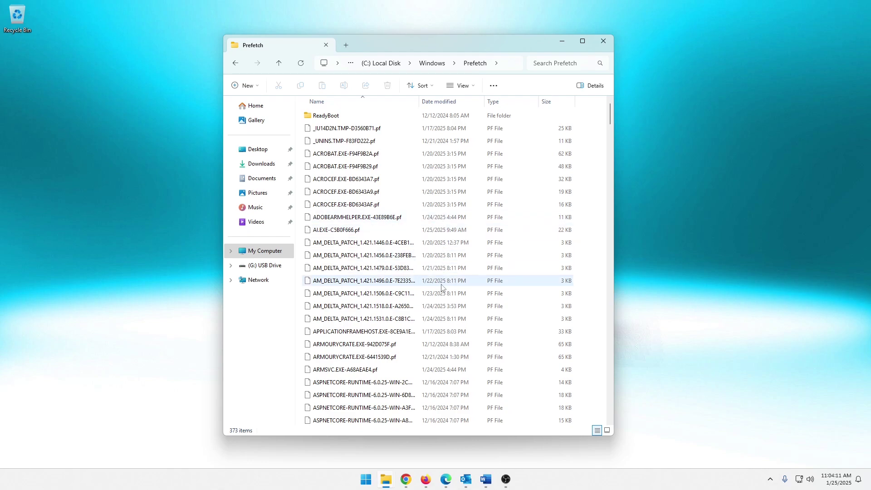
{"action": "scroll", "coordinate": [441, 287], "scroll_direction": "down", "scroll_amount": 6}
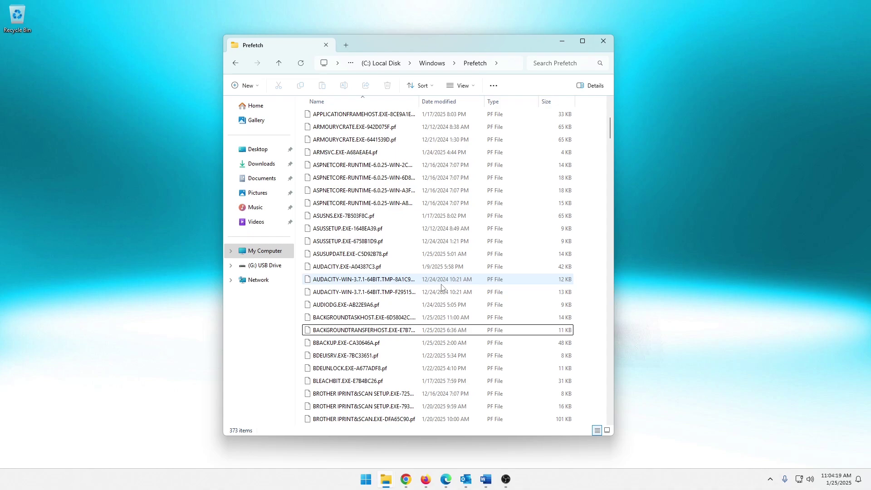
Jump to AppData from the address bar, then open Local and its Temp folder.
{"action": "left_click", "coordinate": [513, 65]}
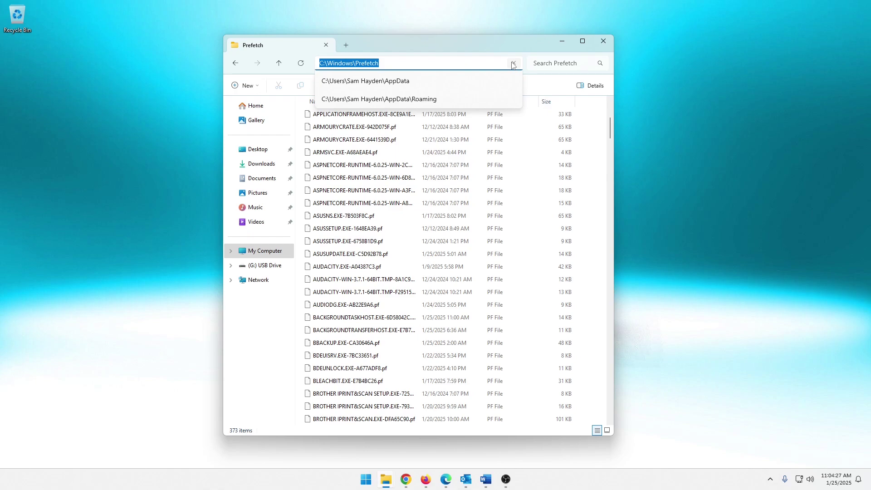
{"action": "left_click", "coordinate": [439, 63]}
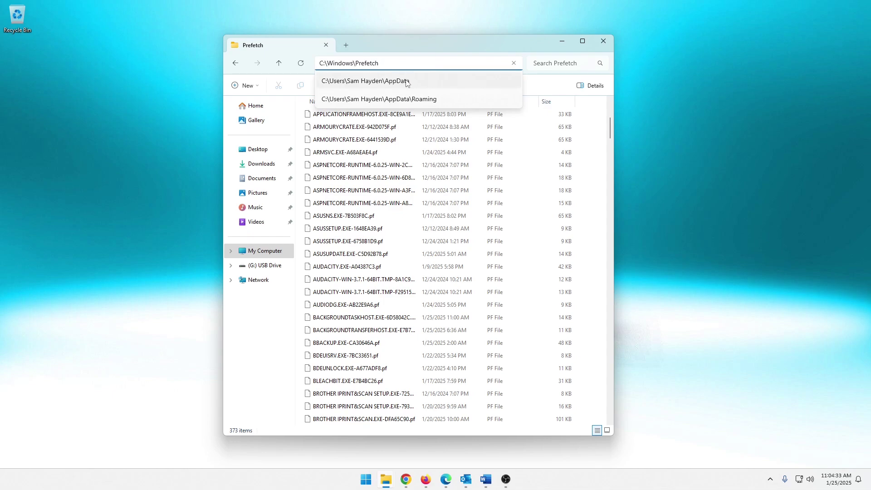
{"action": "left_click", "coordinate": [380, 82]}
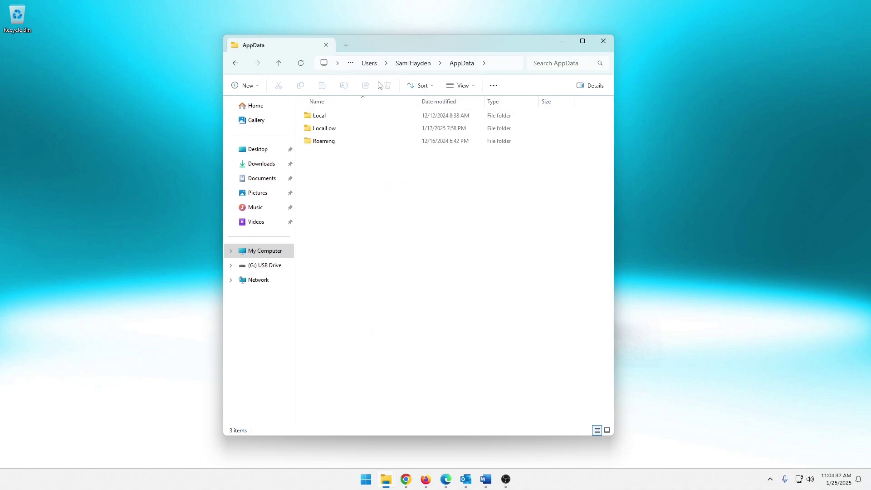
{"action": "double_click", "coordinate": [319, 116]}
{"action": "scroll", "coordinate": [410, 313], "scroll_direction": "down", "scroll_amount": 8}
{"action": "scroll", "coordinate": [409, 313], "scroll_direction": "down", "scroll_amount": 6}
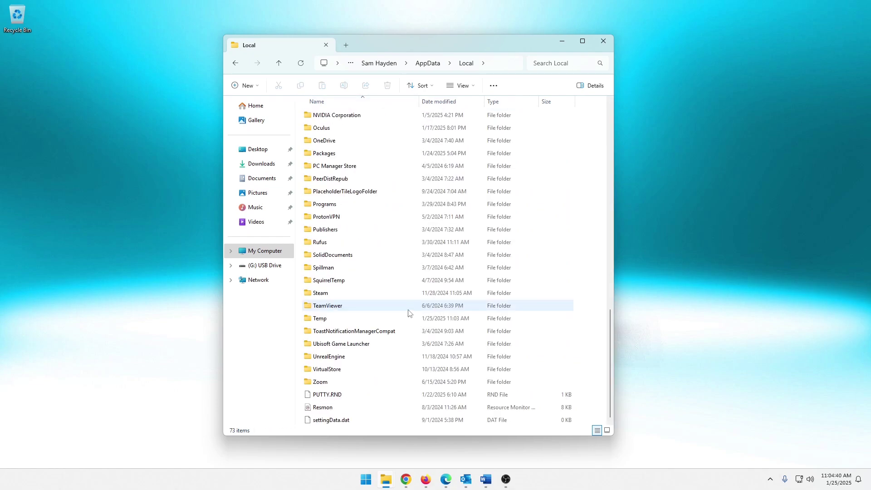
{"action": "left_click", "coordinate": [340, 320]}
{"action": "double_click", "coordinate": [341, 321]}
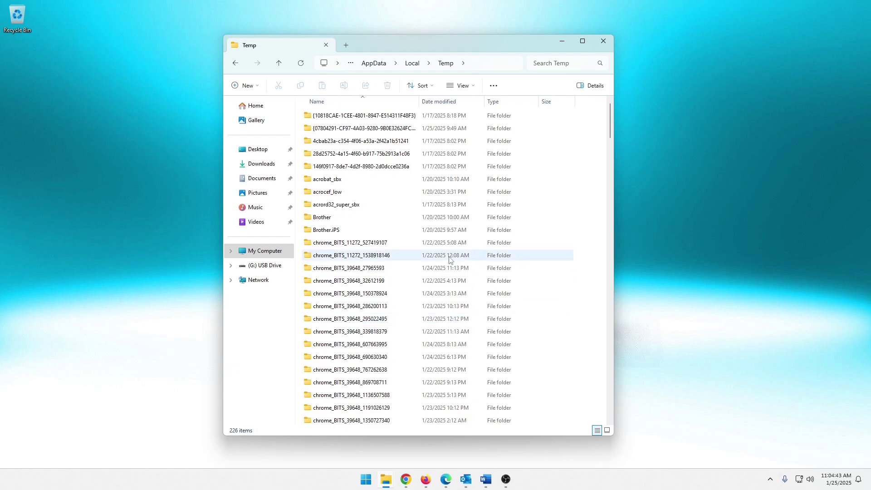
Select all 226 Temp items and review their 1.00 GB size across 1,245 files and 247 folders.
{"action": "left_click", "coordinate": [495, 60]}
{"action": "key", "text": "Escape"}
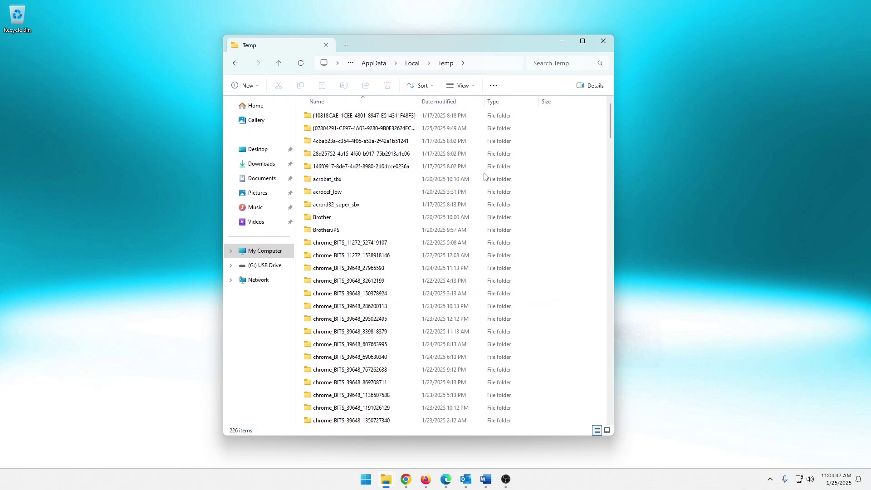
{"action": "left_click", "coordinate": [352, 294]}
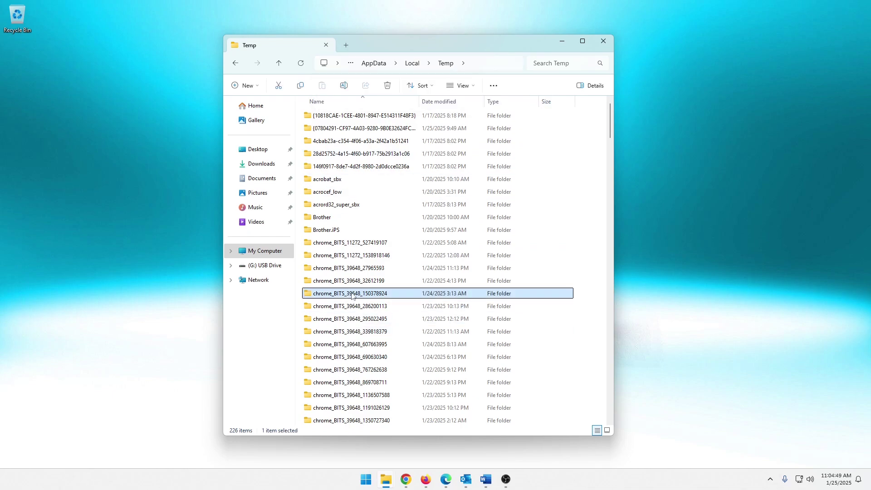
{"action": "key", "text": "ctrl+a"}
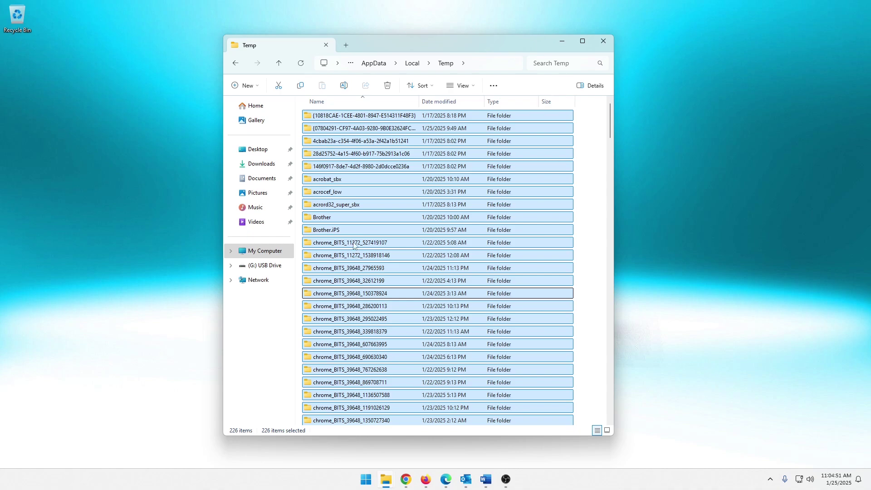
{"action": "right_click", "coordinate": [353, 230]}
{"action": "left_click", "coordinate": [382, 399]}
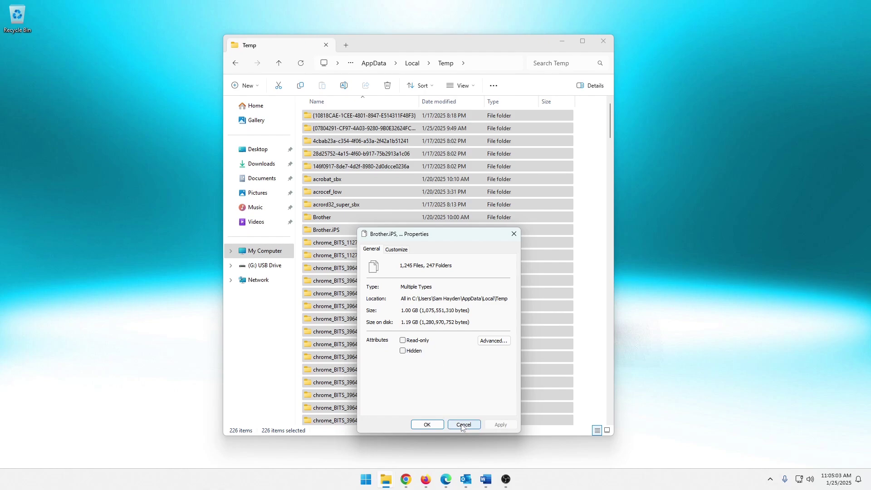
{"action": "left_click", "coordinate": [463, 424]}
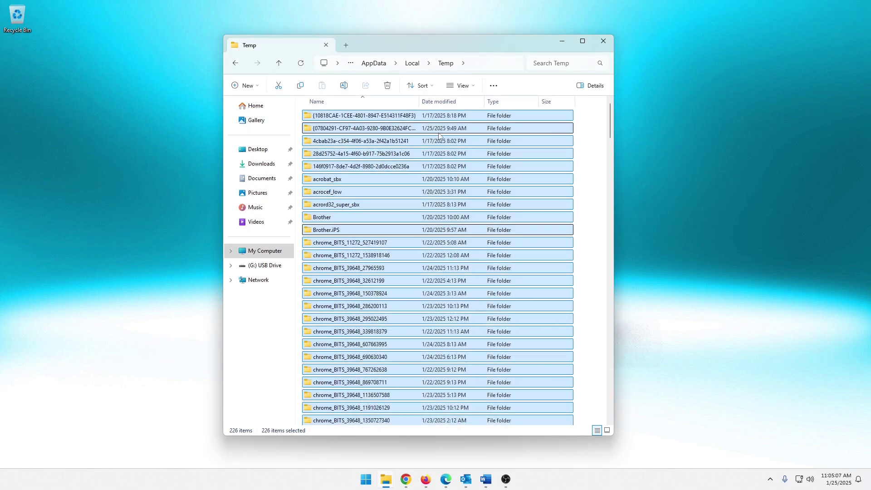
Browse from My Computer into C:\Windows\Temp.
{"action": "left_click", "coordinate": [272, 253]}
{"action": "double_click", "coordinate": [347, 121]}
{"action": "double_click", "coordinate": [325, 179]}
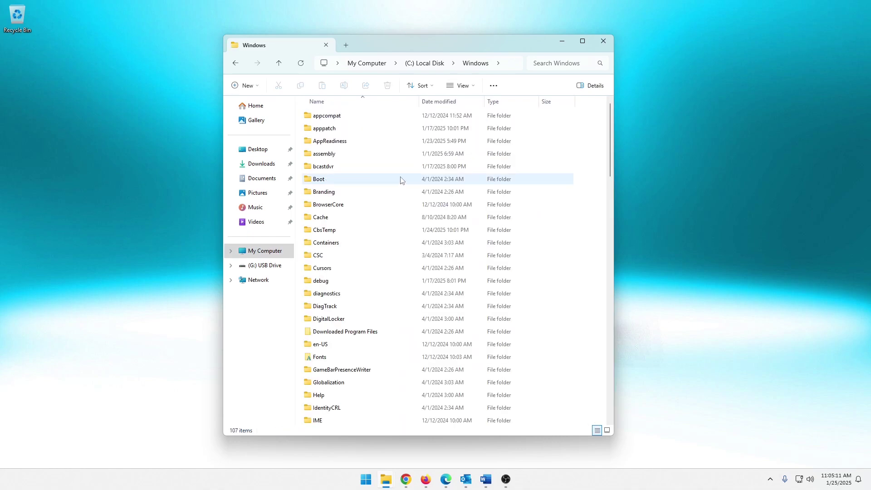
{"action": "scroll", "coordinate": [399, 180], "scroll_direction": "down", "scroll_amount": 20}
{"action": "double_click", "coordinate": [334, 345]}
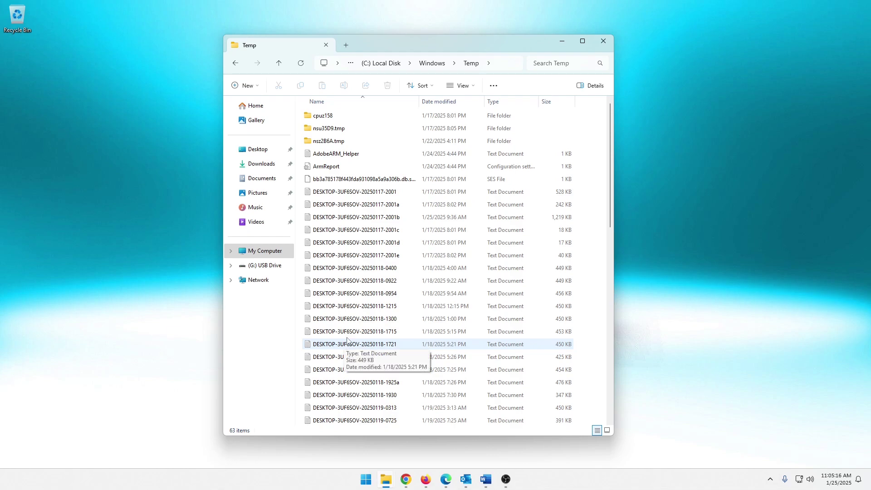
Select all 63 items and check their 20.8 MB size (61 files, 3 folders) in Properties.
{"action": "scroll", "coordinate": [394, 281], "scroll_direction": "down", "scroll_amount": 8}
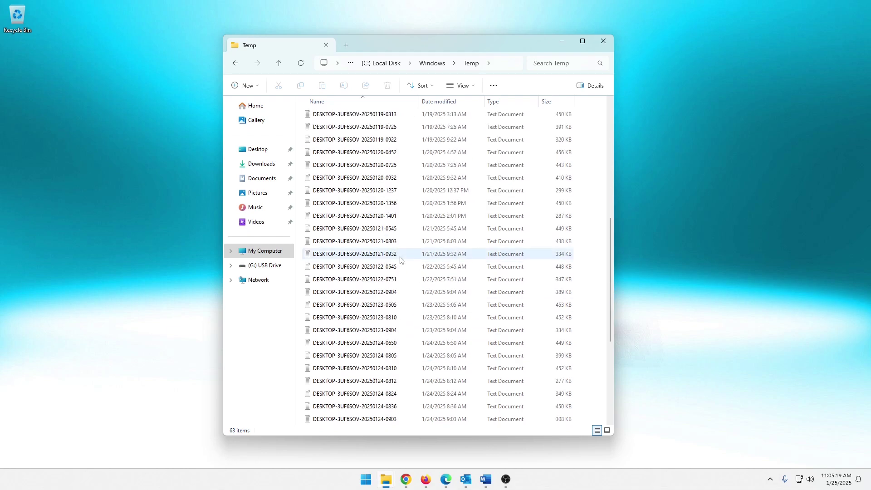
{"action": "left_click", "coordinate": [382, 255]}
{"action": "key", "text": "ctrl+a"}
{"action": "right_click", "coordinate": [364, 254]}
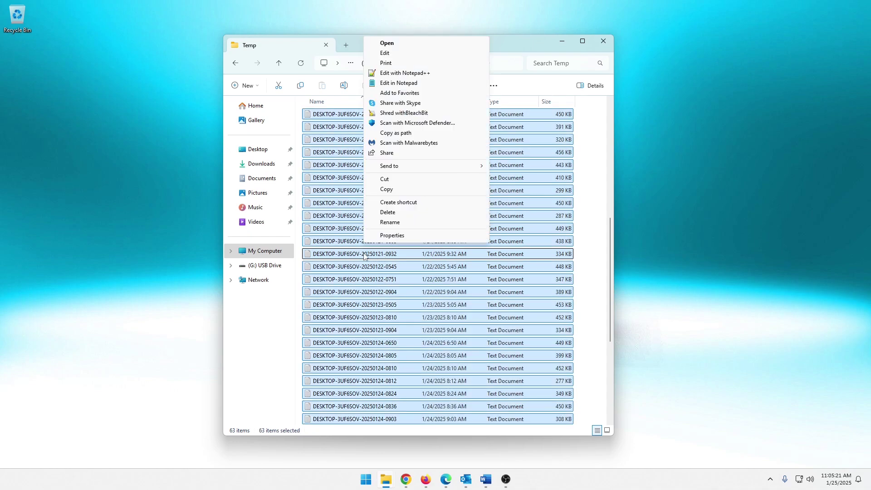
{"action": "left_click", "coordinate": [392, 235]}
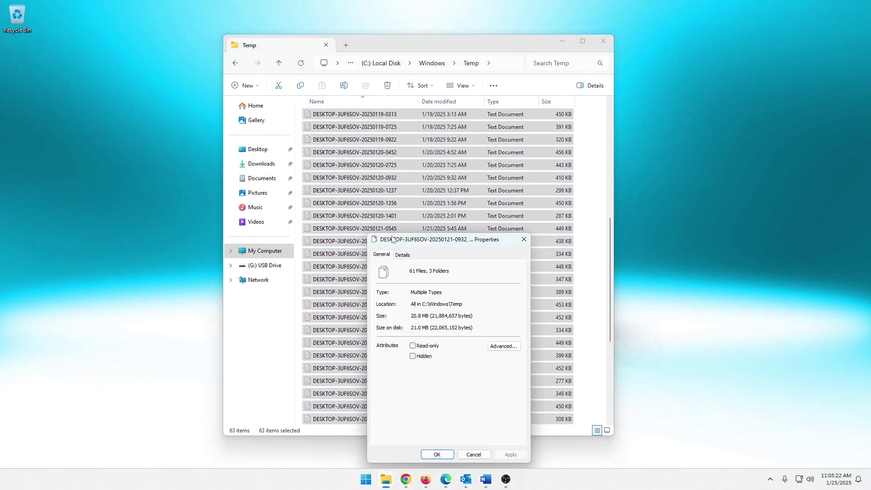
{"action": "left_click", "coordinate": [525, 240]}
{"action": "scroll", "coordinate": [471, 288], "scroll_direction": "down", "scroll_amount": 5}
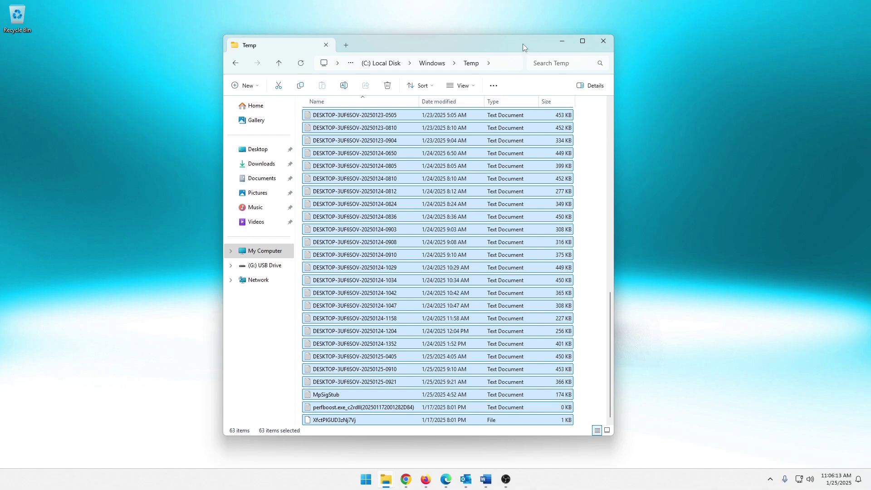
Nudge the Windows Temp Explorer window a little to the left.
{"action": "left_click_drag", "start_coordinate": [523, 44], "coordinate": [510, 44]}
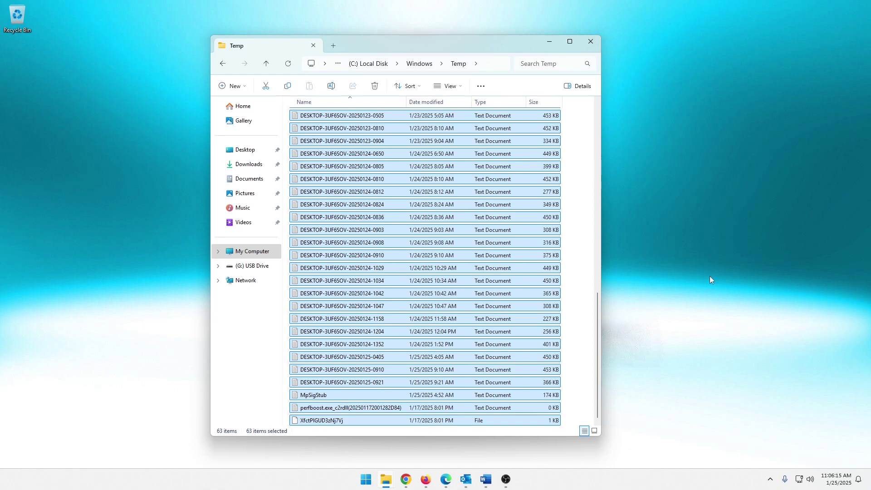